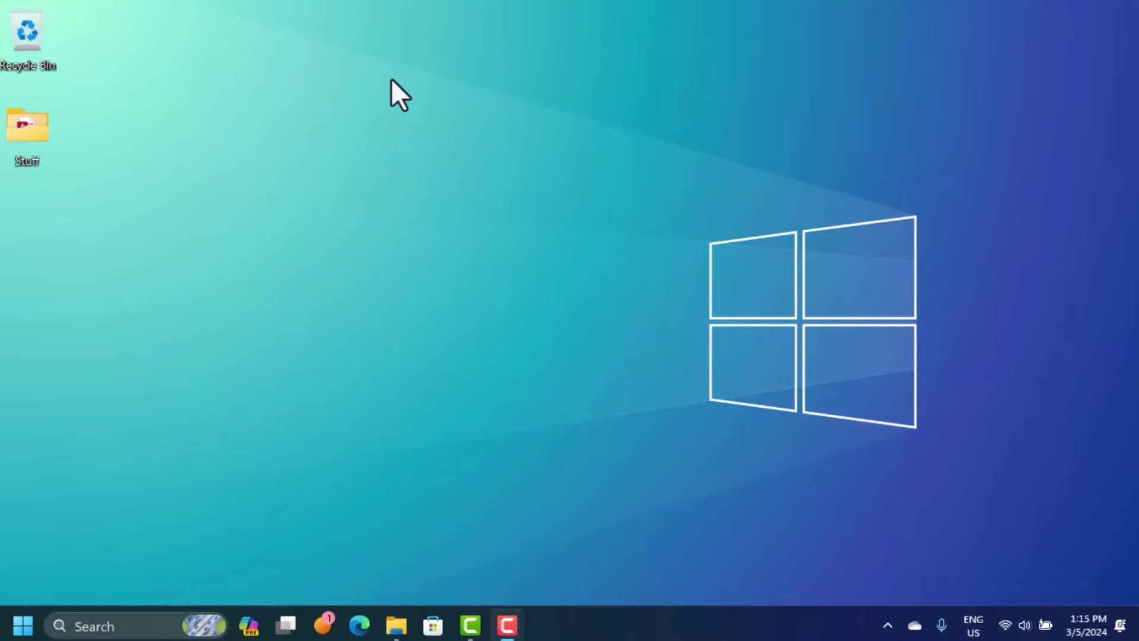
Step: Open the Windows Start menu to show the pinned Word and Excel apps
click(23, 625)
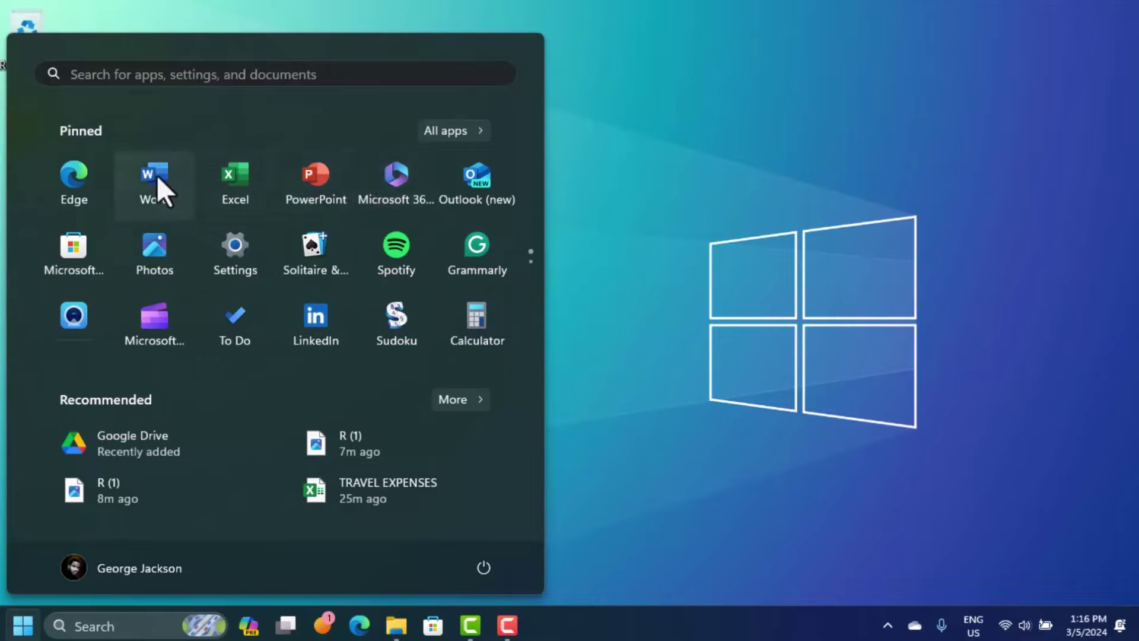
Step: Launch Word and go to its Account page, where Microsoft 365 shows View Only (Unlicensed)
click(176, 181)
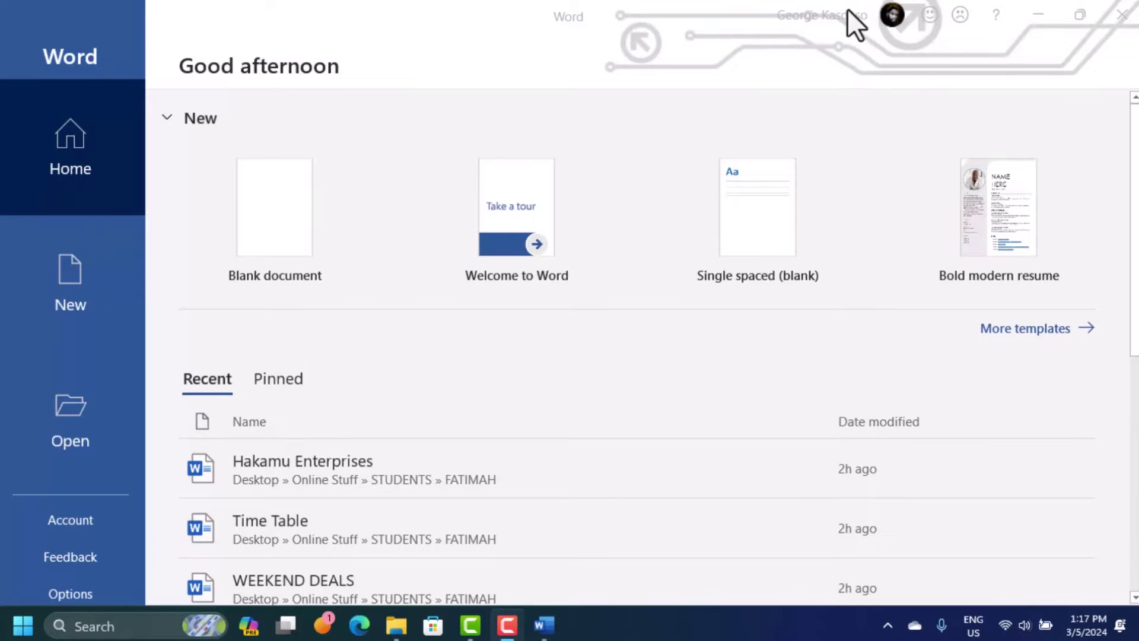
click(870, 11)
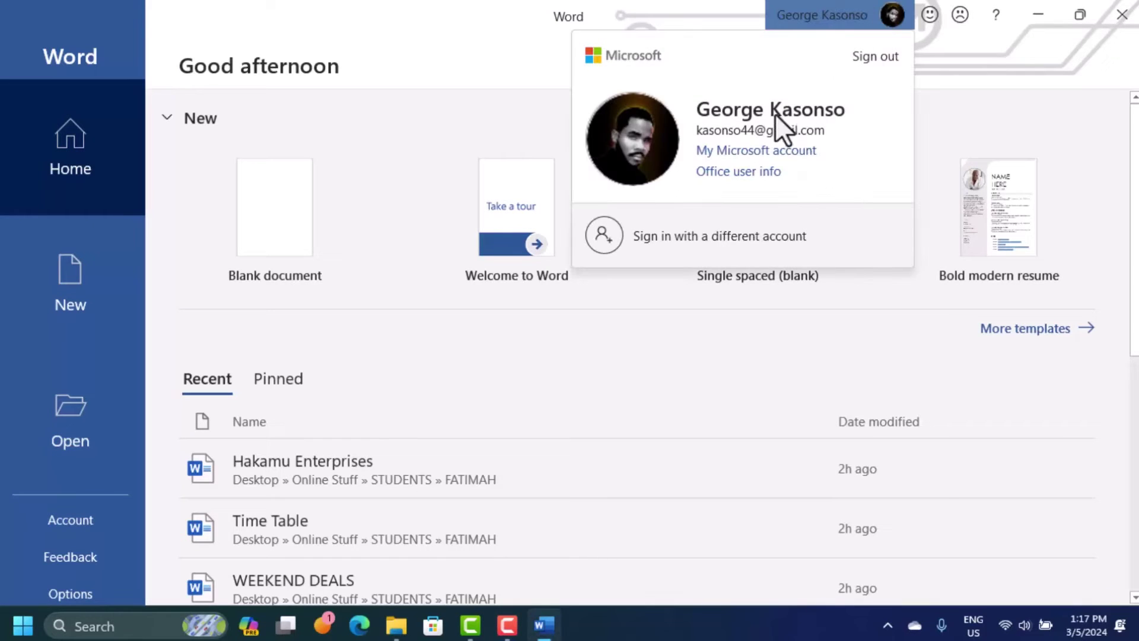
click(737, 172)
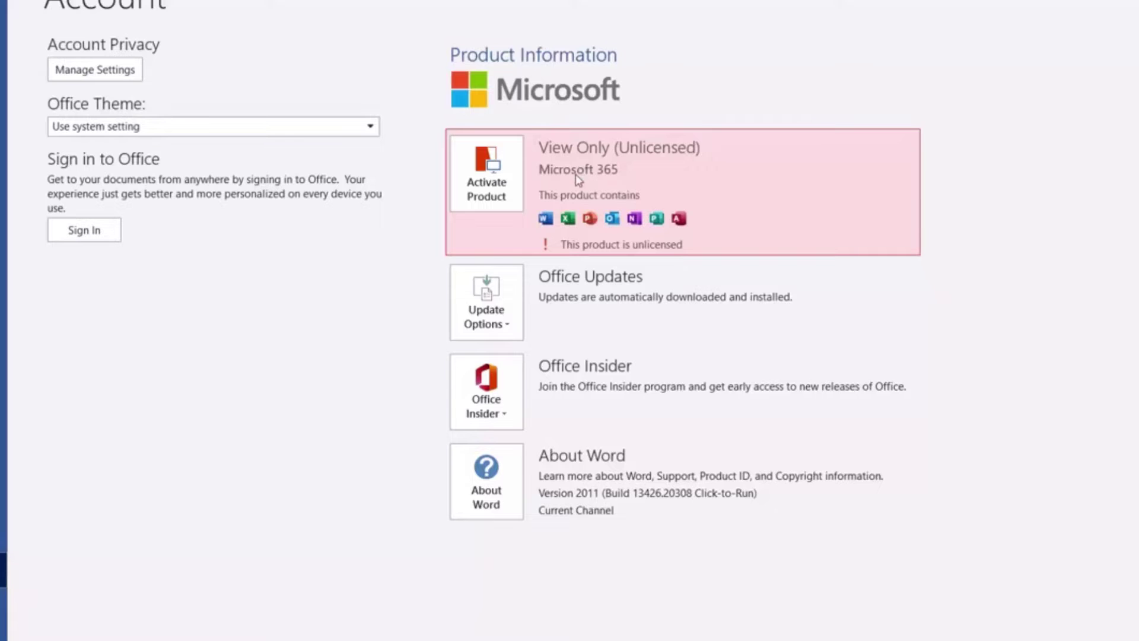
click(486, 189)
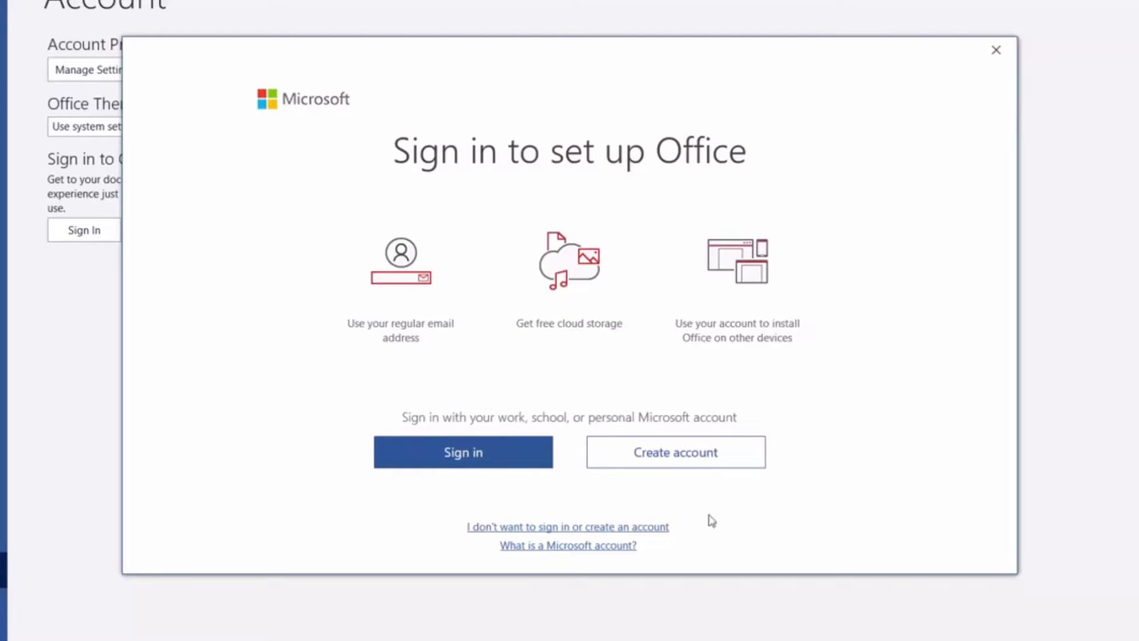
click(609, 460)
click(594, 528)
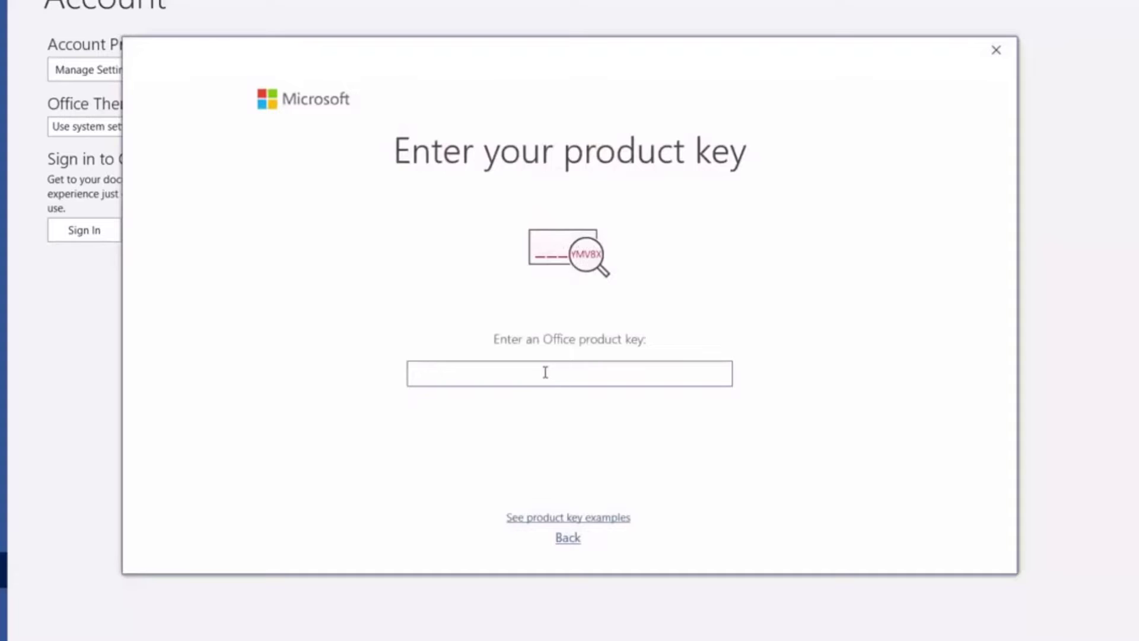
text(DDD)
click(994, 52)
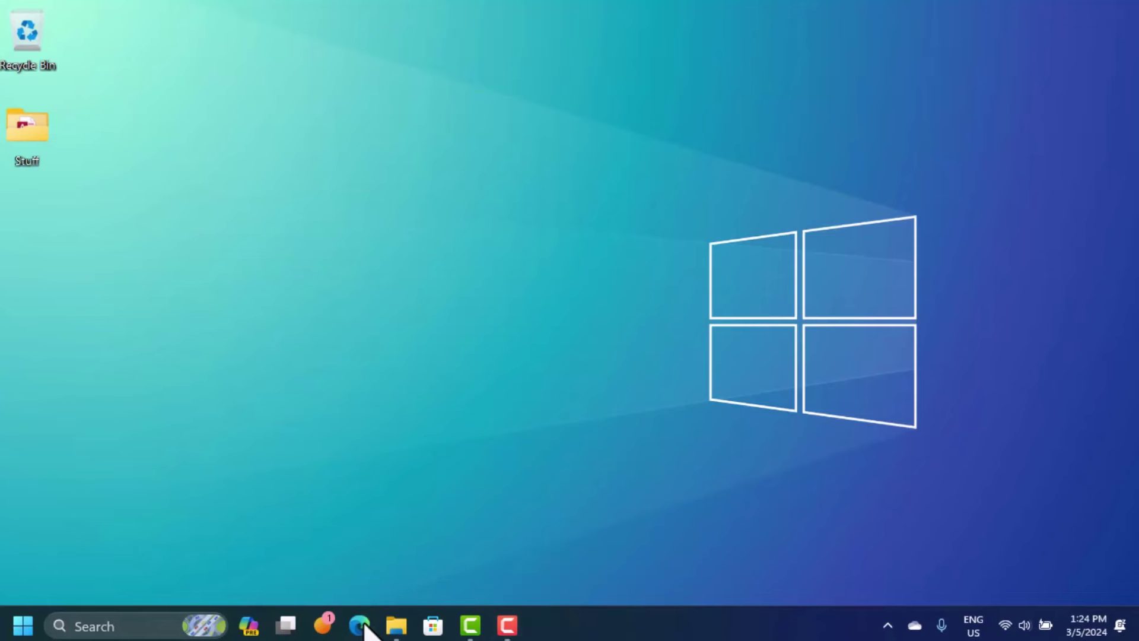
click(362, 624)
click(622, 22)
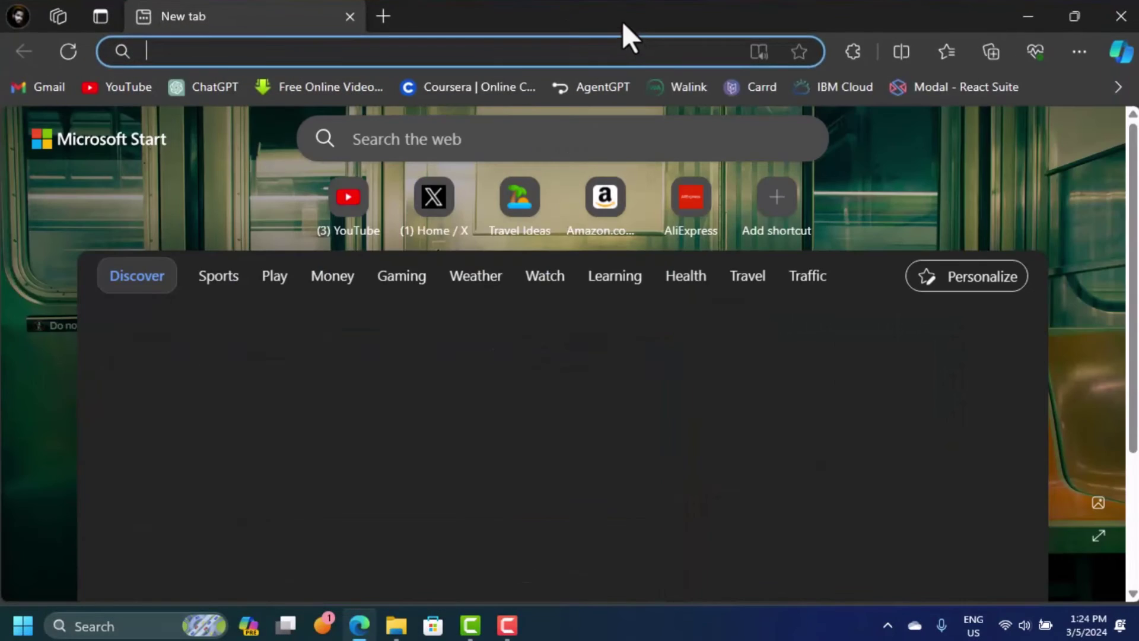
text(https://setup.office.com)
key(Return)
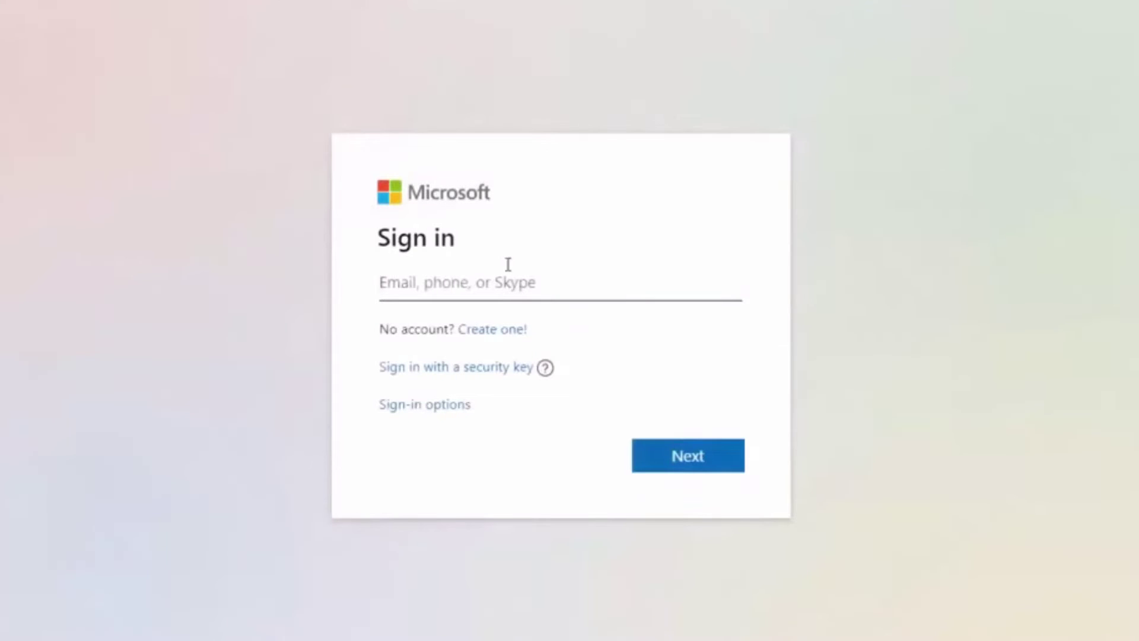
click(487, 338)
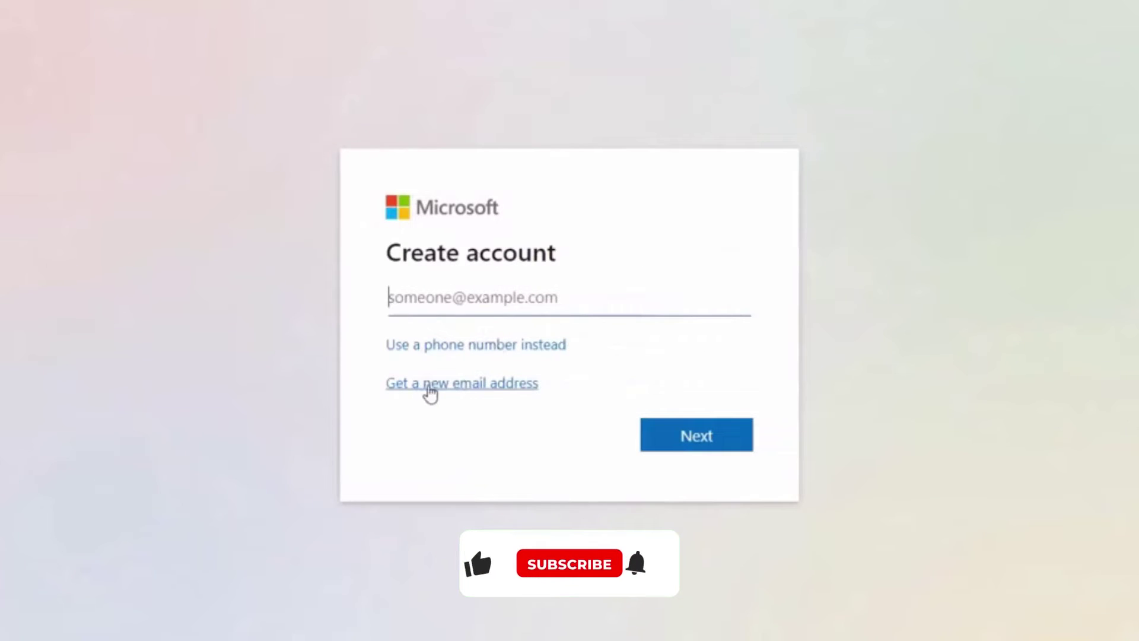
click(419, 386)
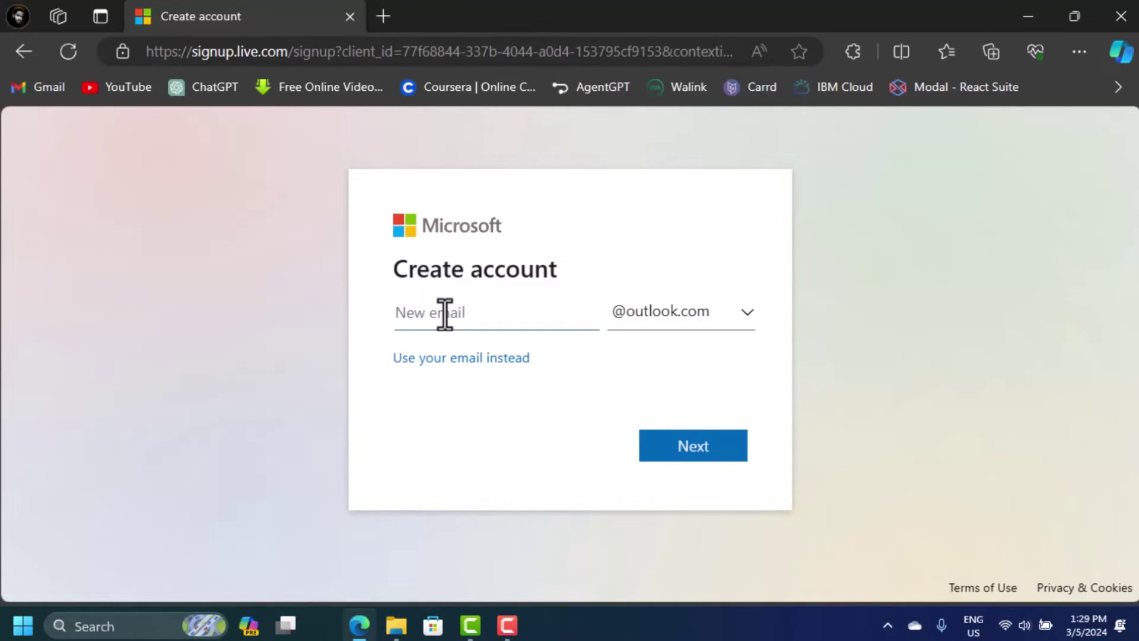
click(699, 320)
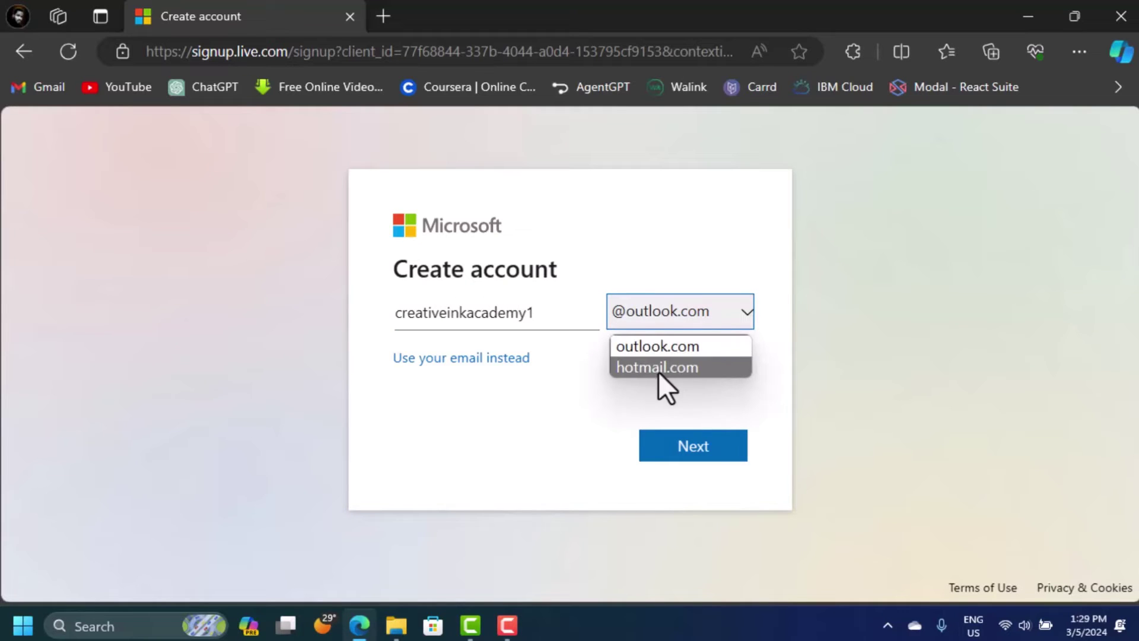
click(700, 452)
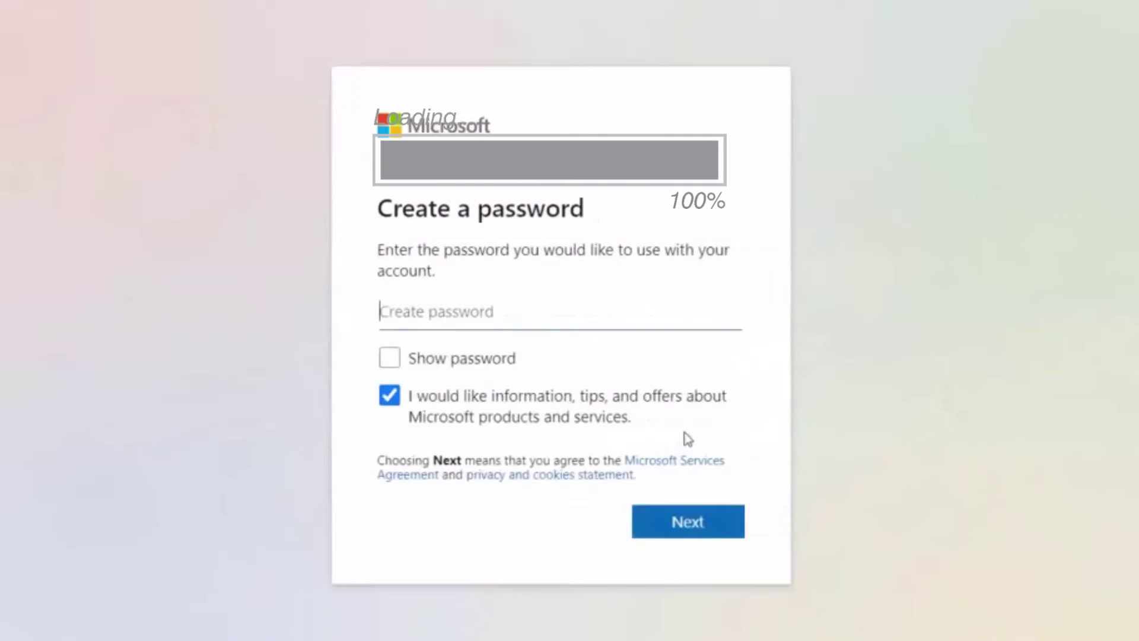
key(ctrl+v)
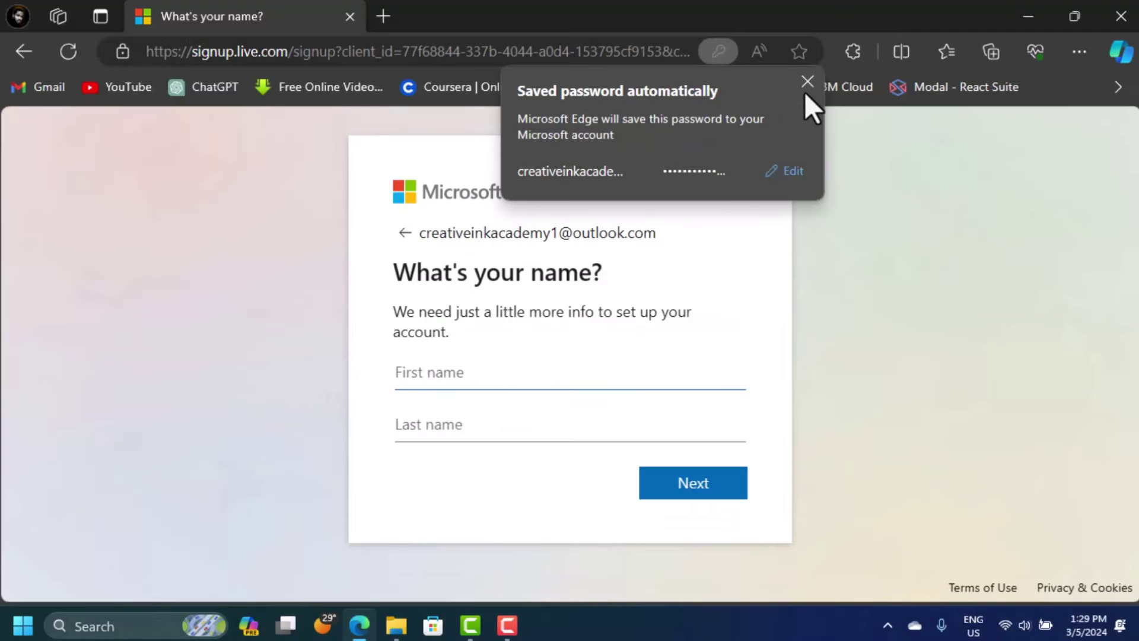
Step: Enter the new account's first and last name after dismissing the saved-password notice
click(806, 83)
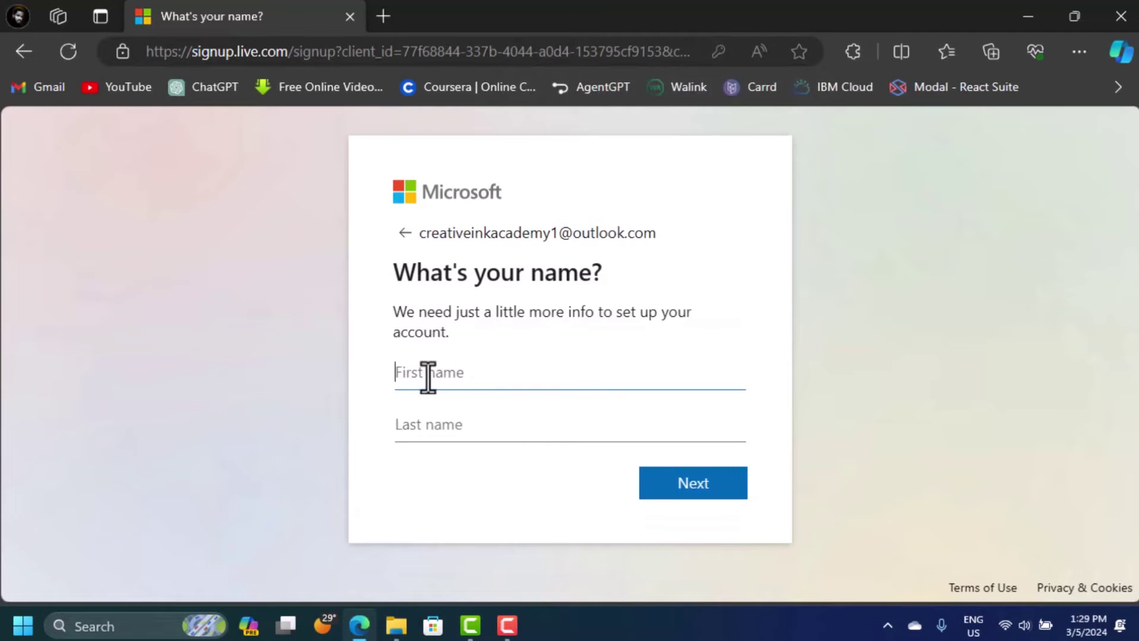
text(Creative)
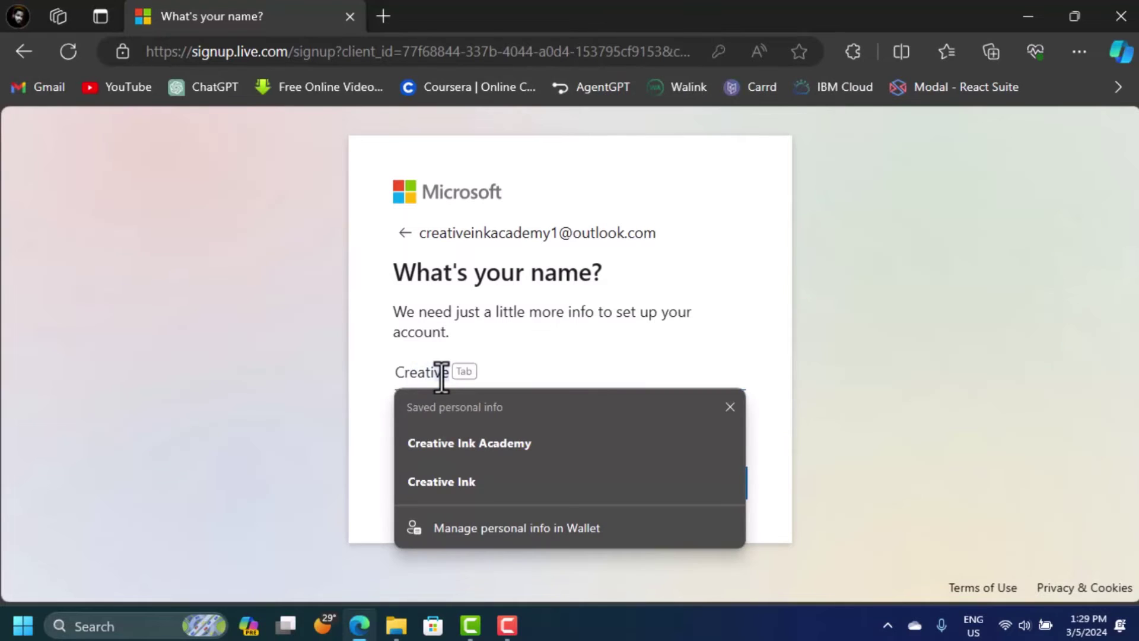
key(Tab)
click(585, 426)
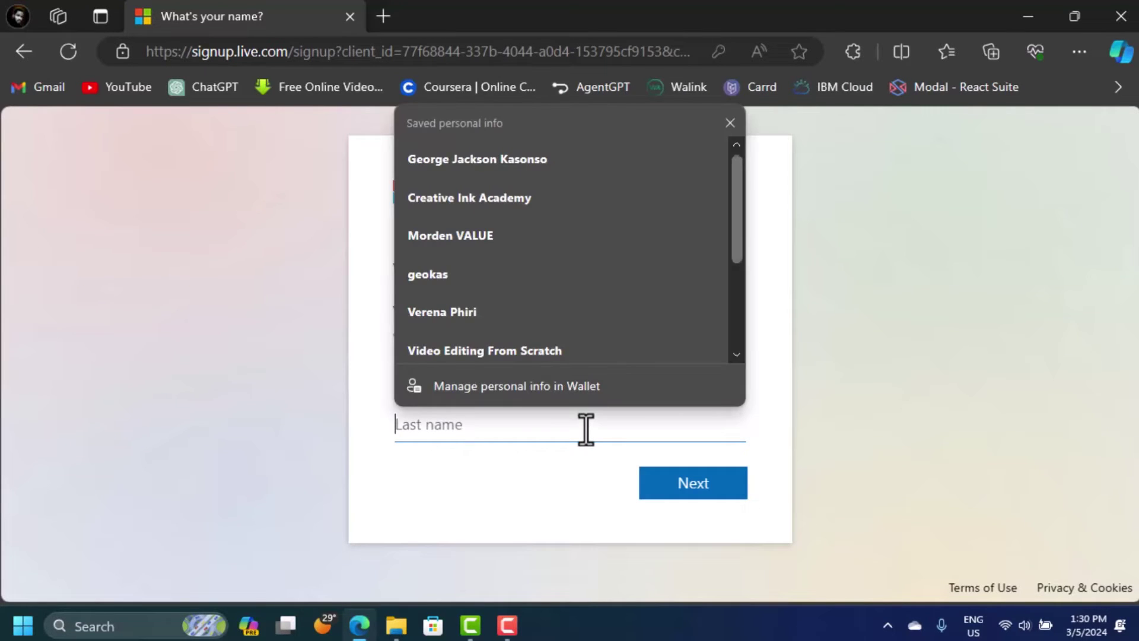
text(A)
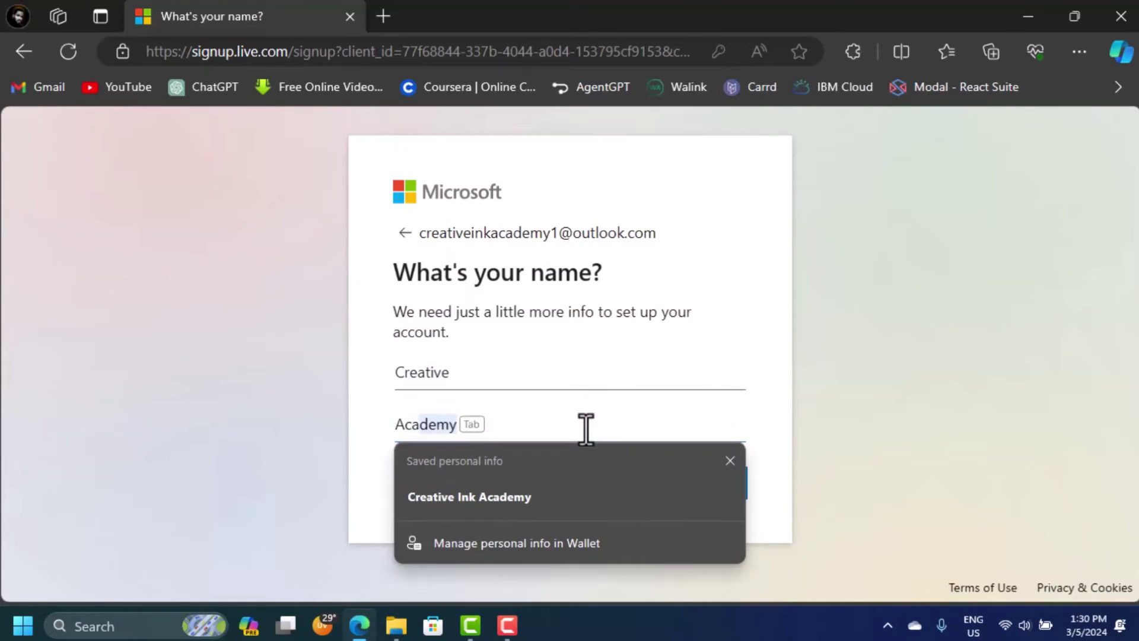
text(ca)
key(Tab)
click(700, 489)
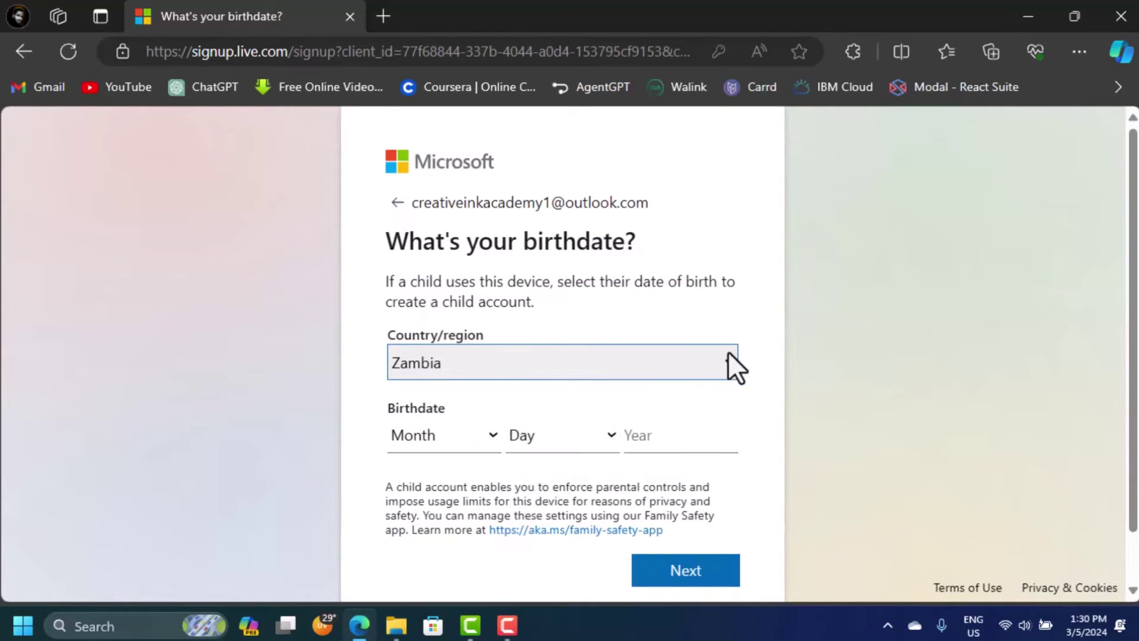
Step: Confirm the country/region and birthdate to finish creating the account
click(729, 354)
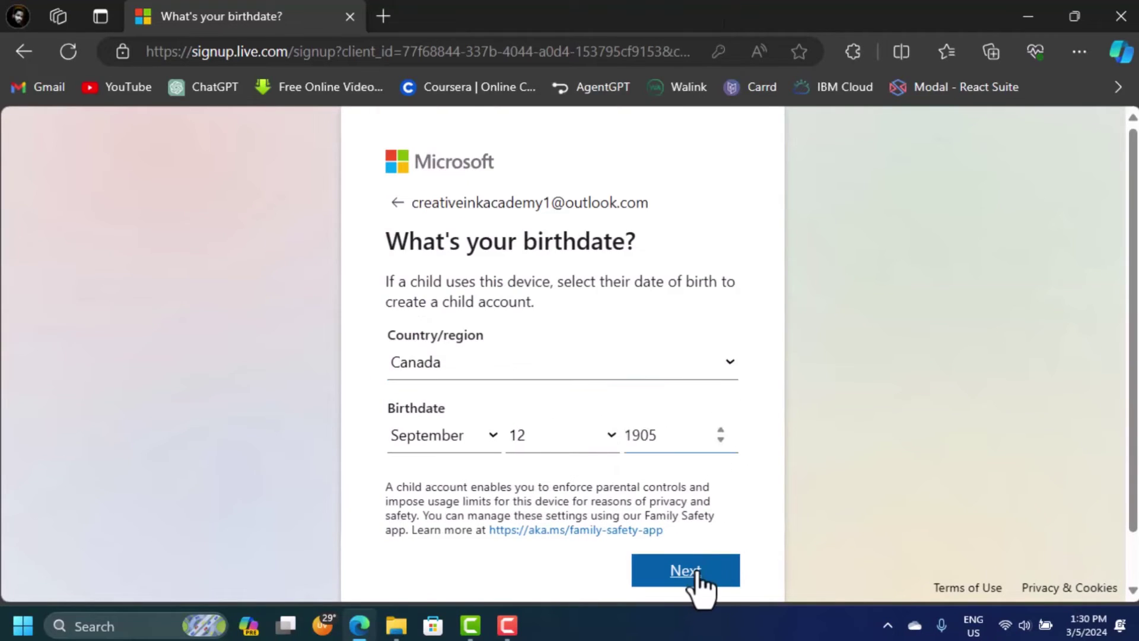
click(693, 576)
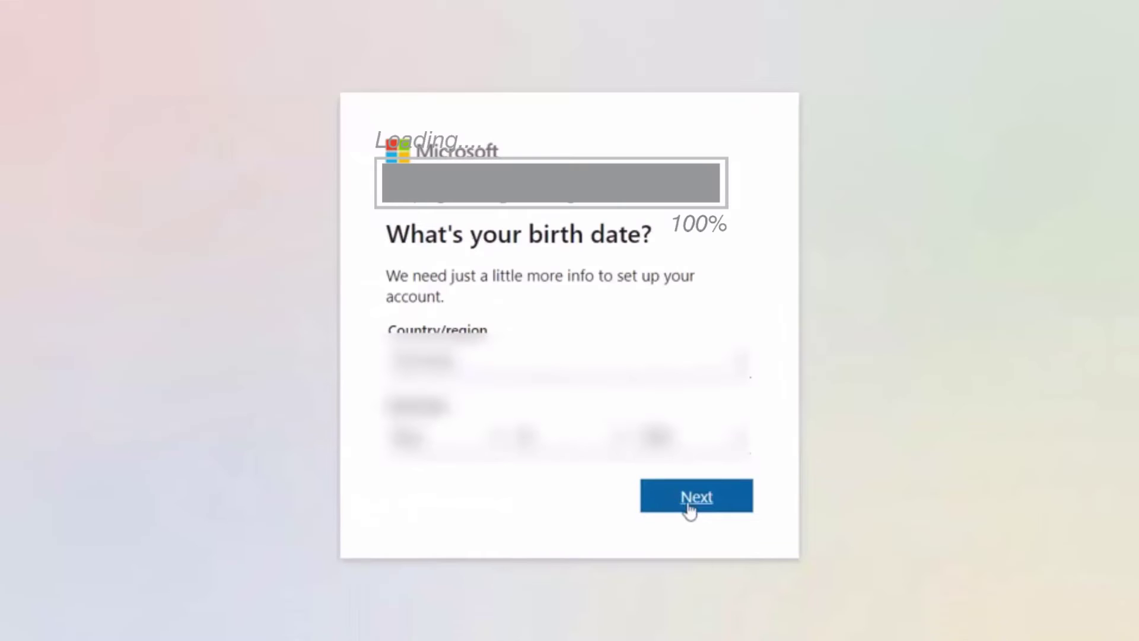
click(687, 508)
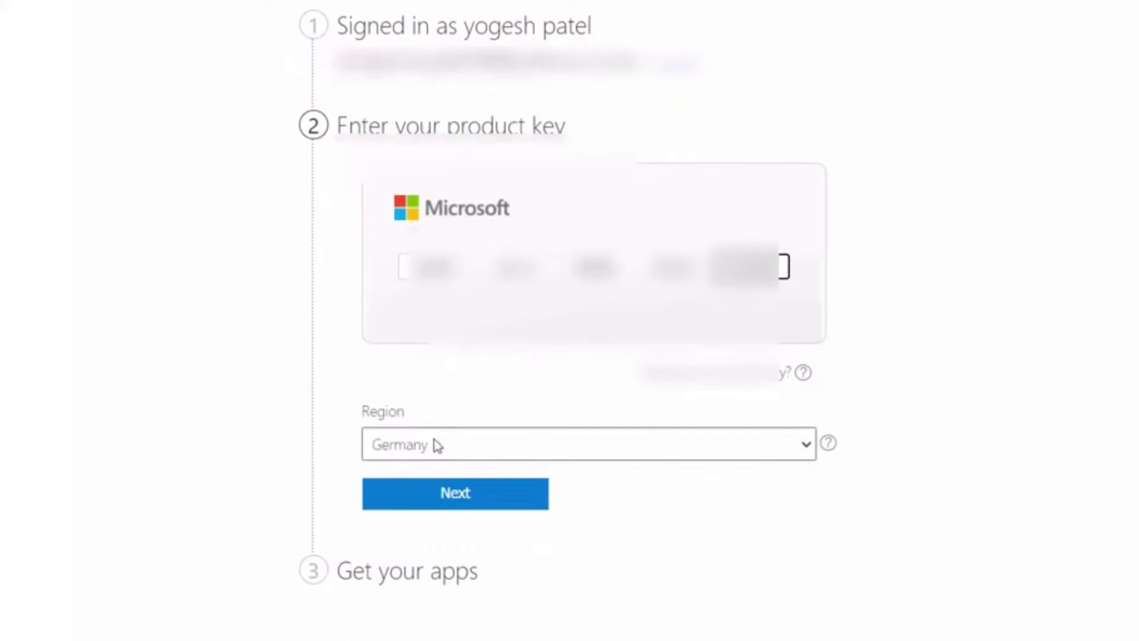
Step: Submit the entered product key to add Office Home & Student 2019 to the account
click(440, 501)
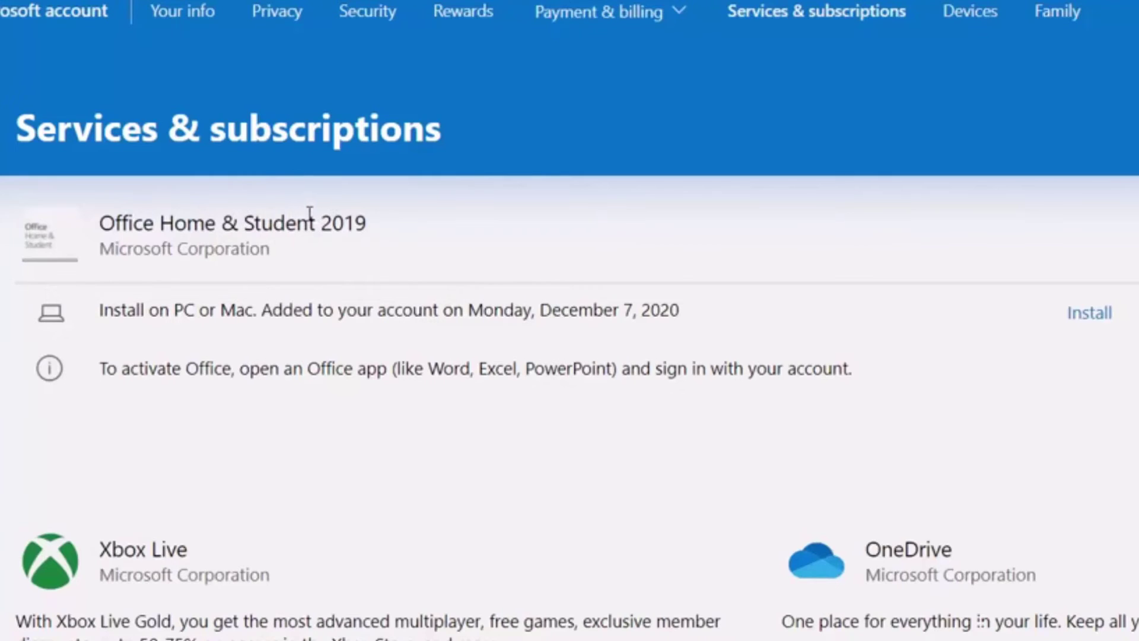
Step: Download the default English Office Home & Student 2019 installer, OfficeSetup.exe, and open it
drag(100, 309, 124, 310)
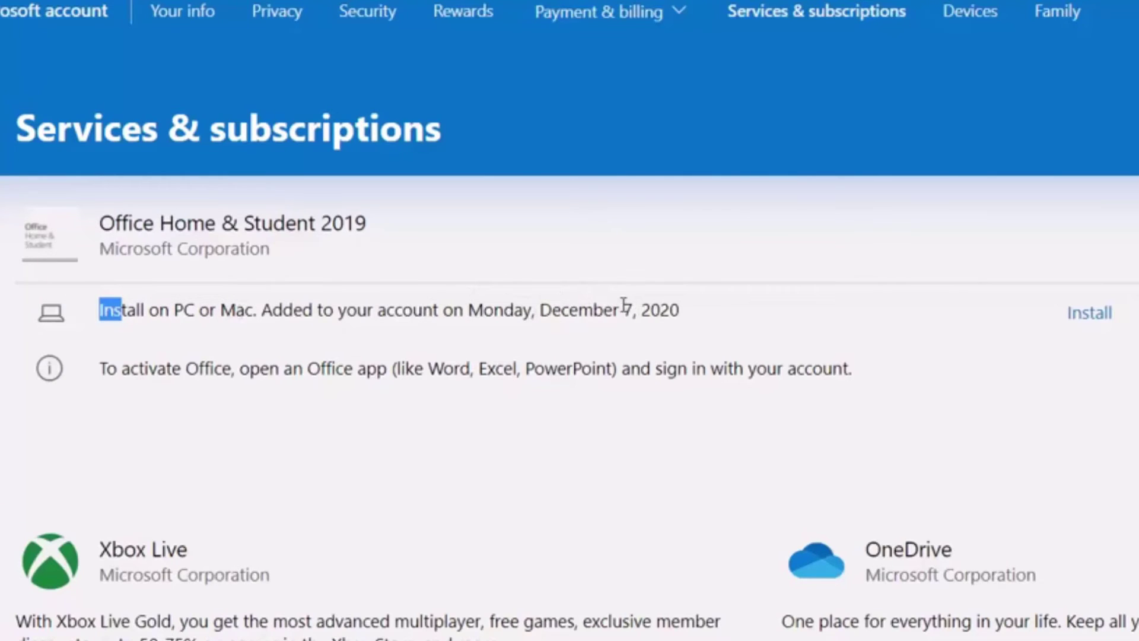
click(719, 313)
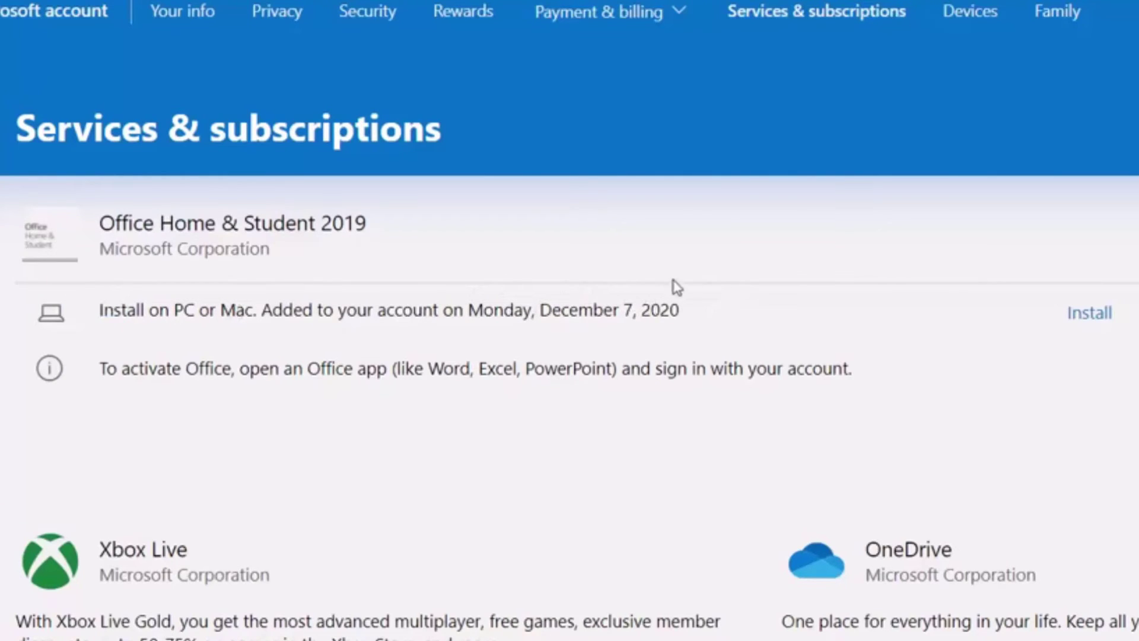
click(1096, 317)
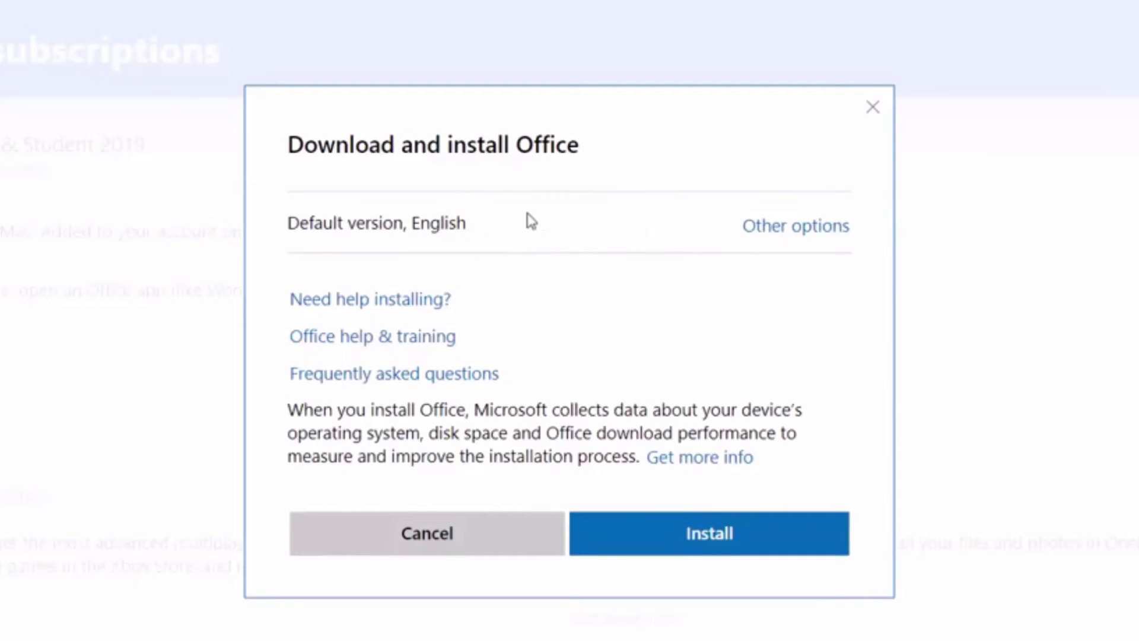
click(691, 537)
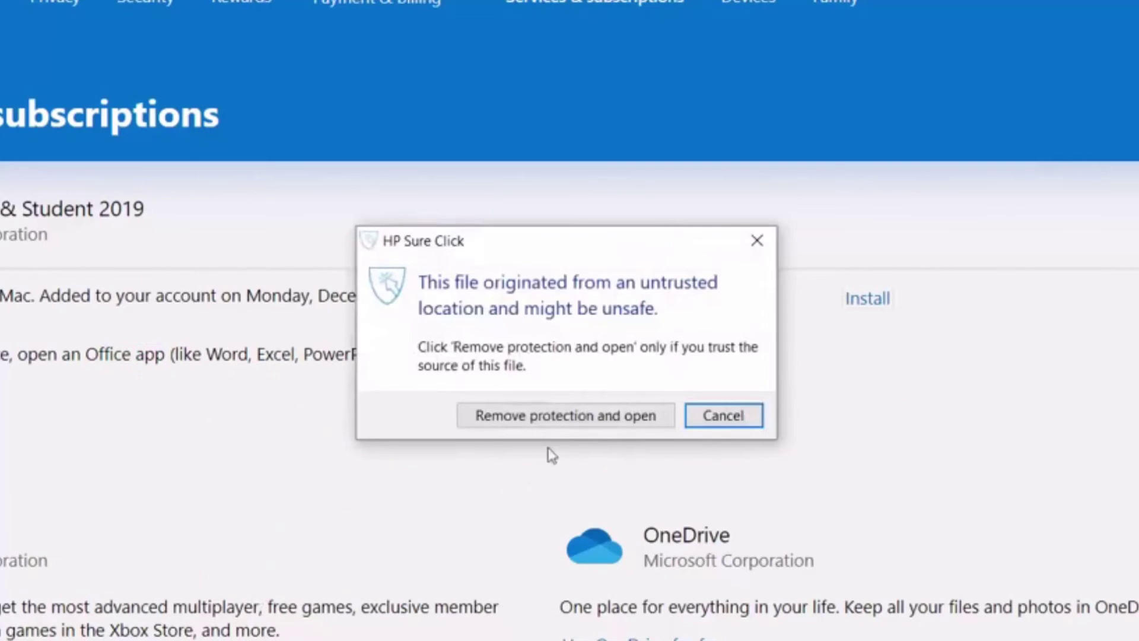
Step: Remove HP Sure Click protection to run the installer, then close it once Office is installed
click(568, 419)
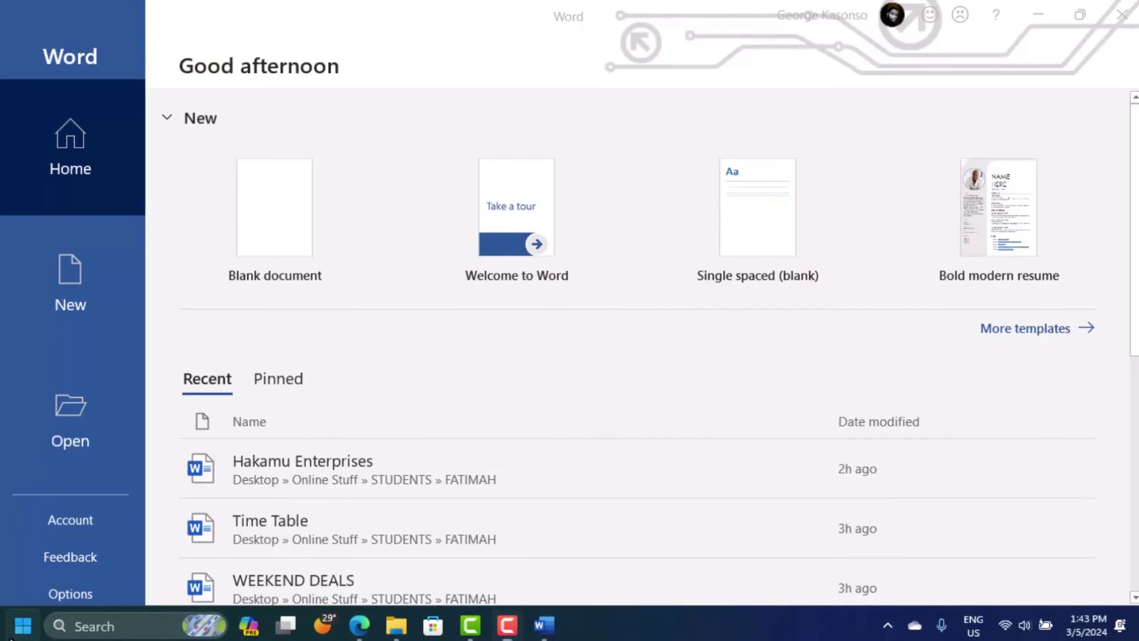
click(12, 630)
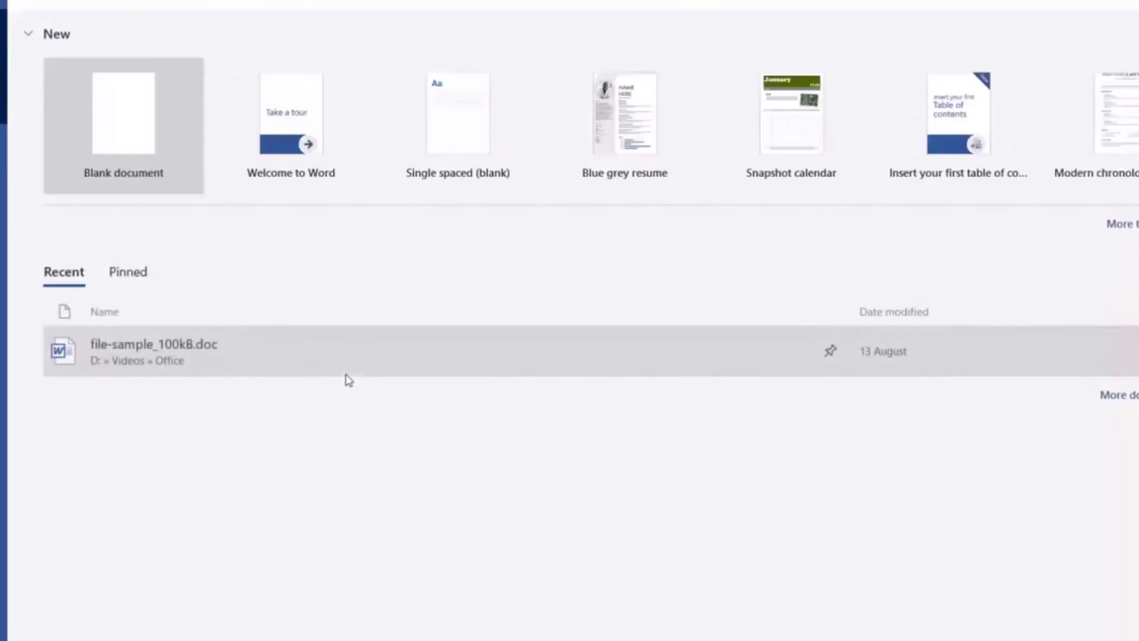
Step: Launch Word and sign in with the account password, letting the account be used everywhere
click(345, 376)
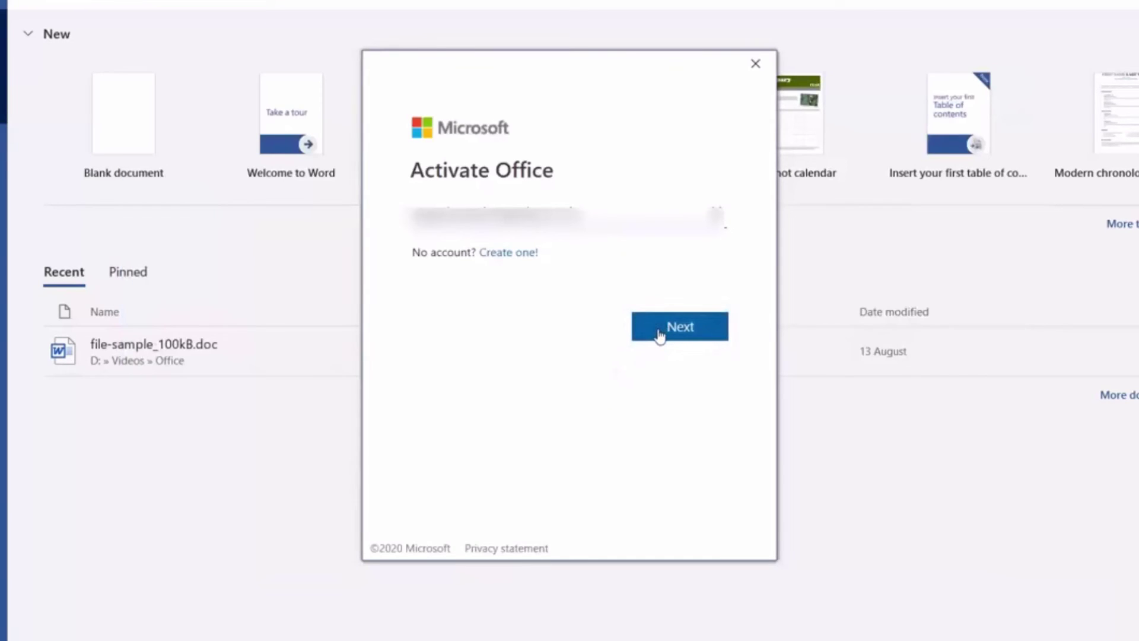
click(660, 334)
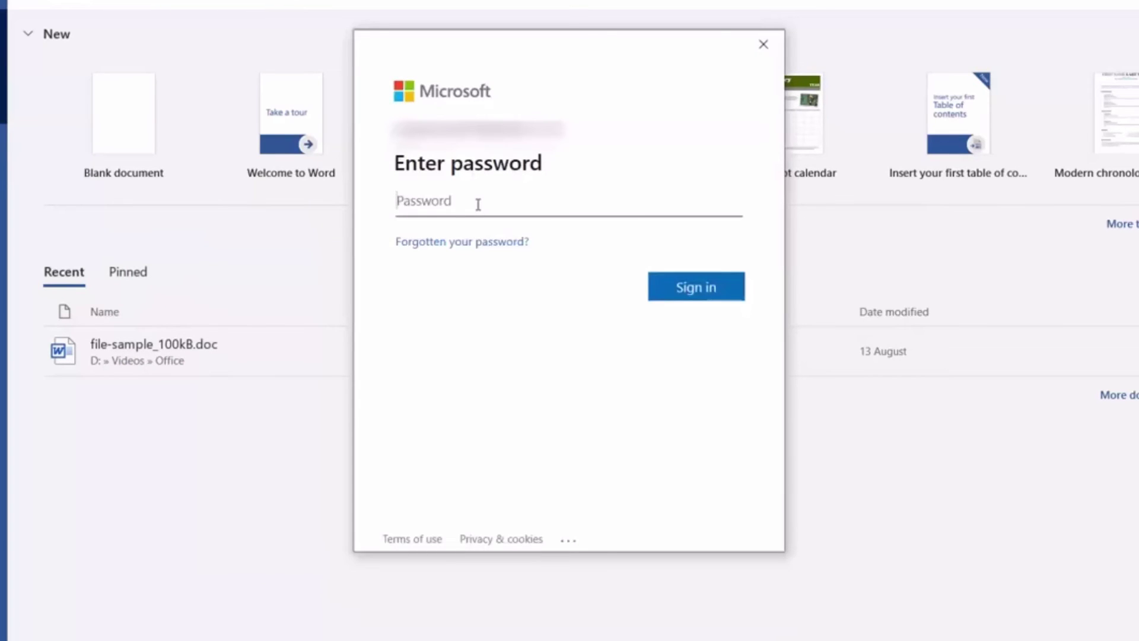
text(•••••••••••)
click(682, 290)
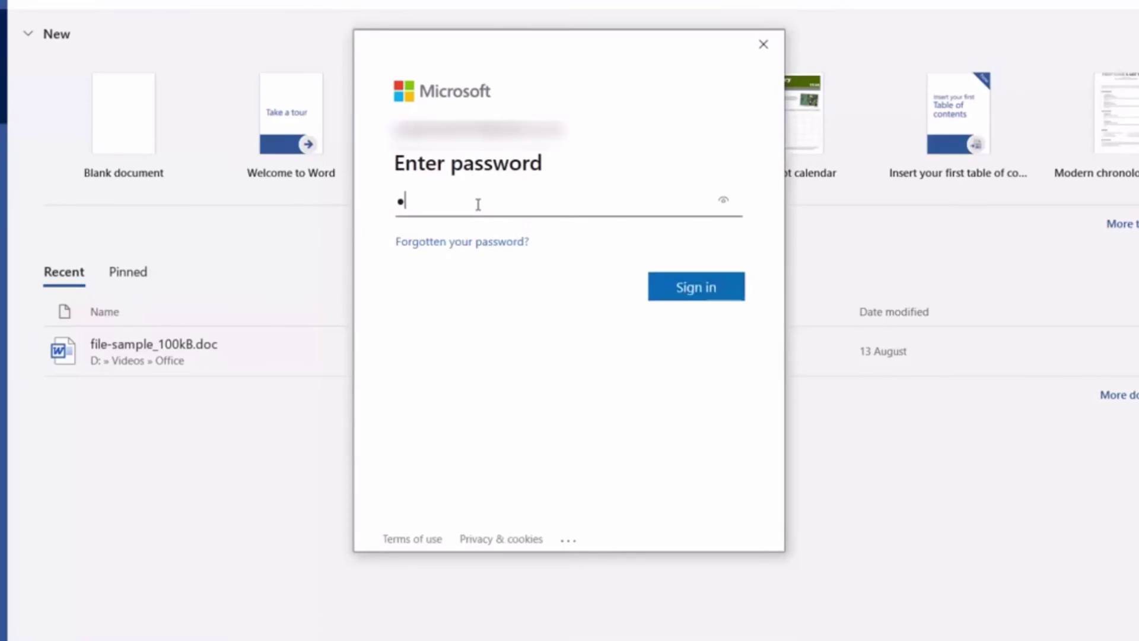
text(••••••••••)
click(682, 290)
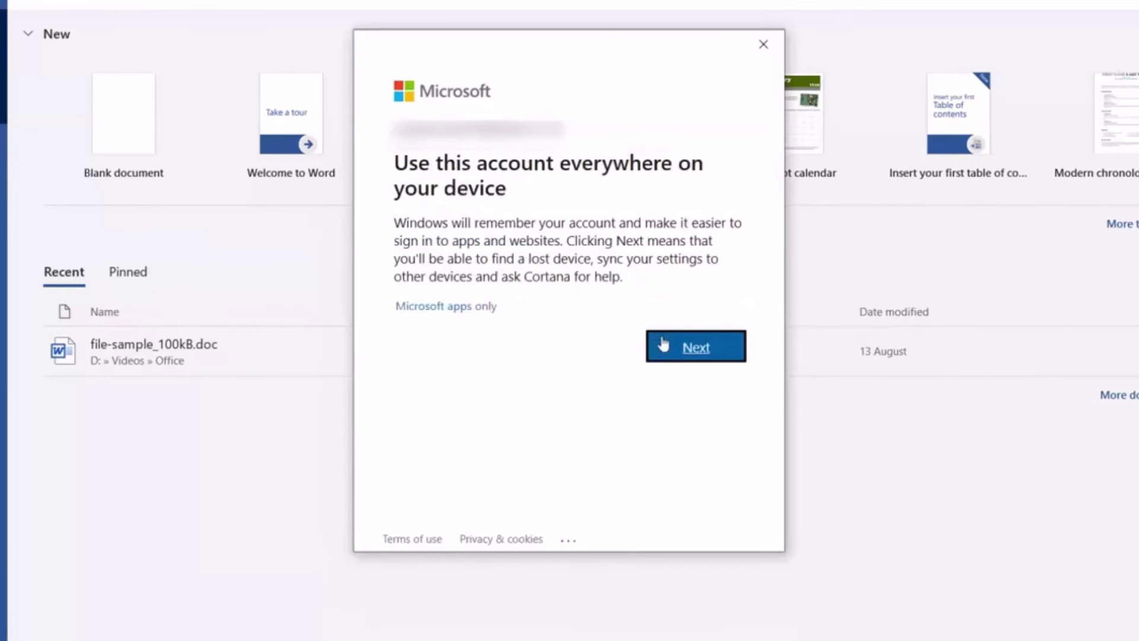
click(666, 347)
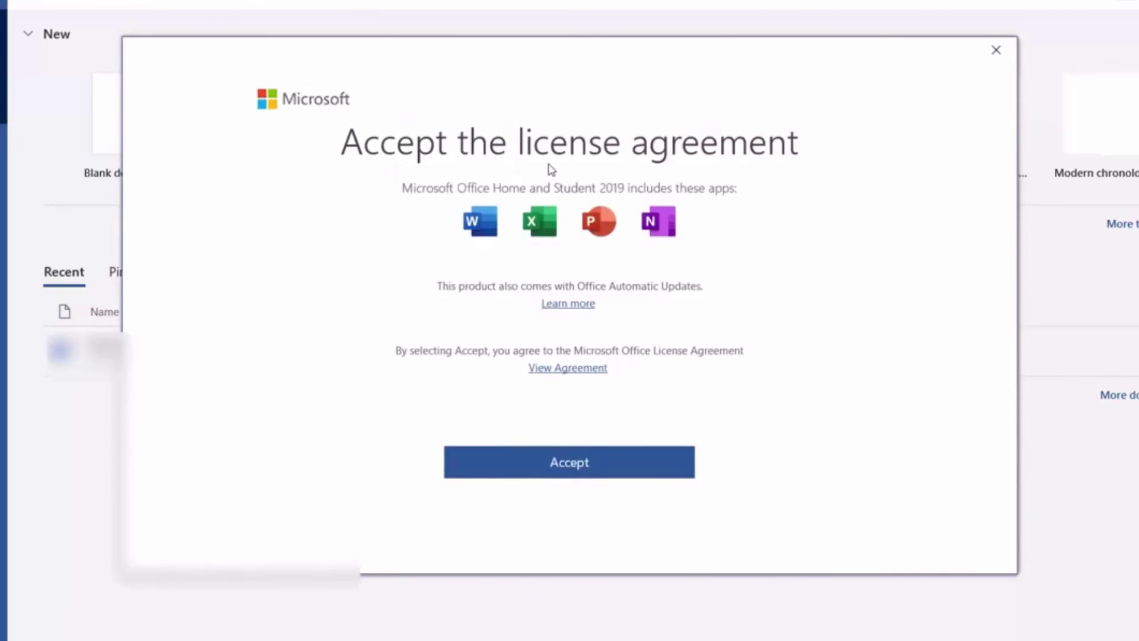
Step: Accept the Office Home and Student 2019 license and dismiss the Product Activated message
click(554, 462)
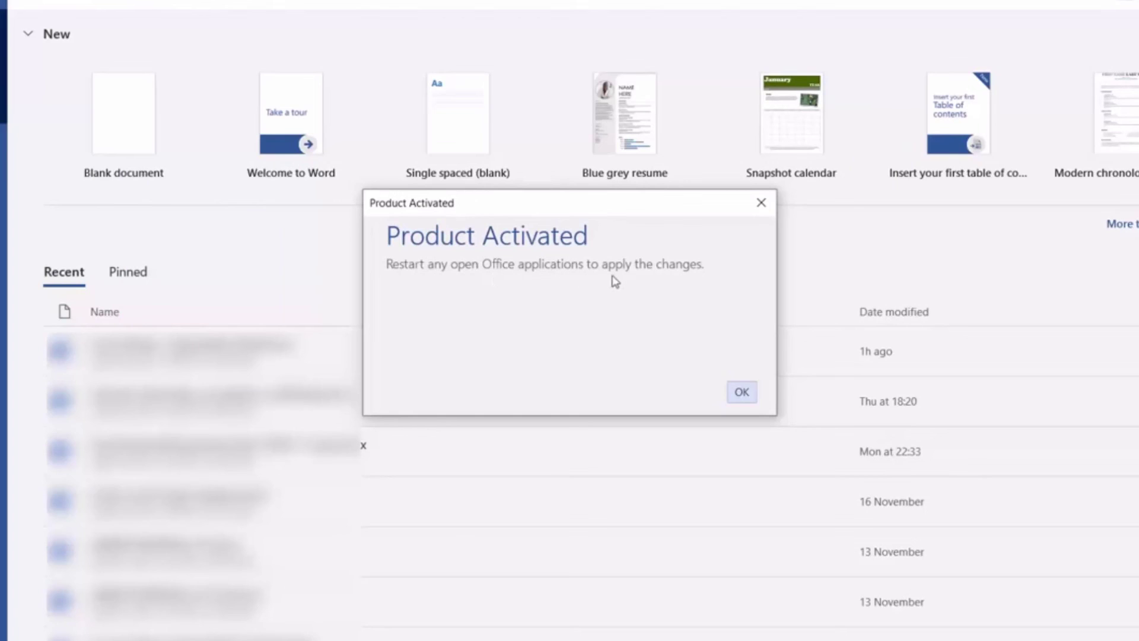
click(740, 392)
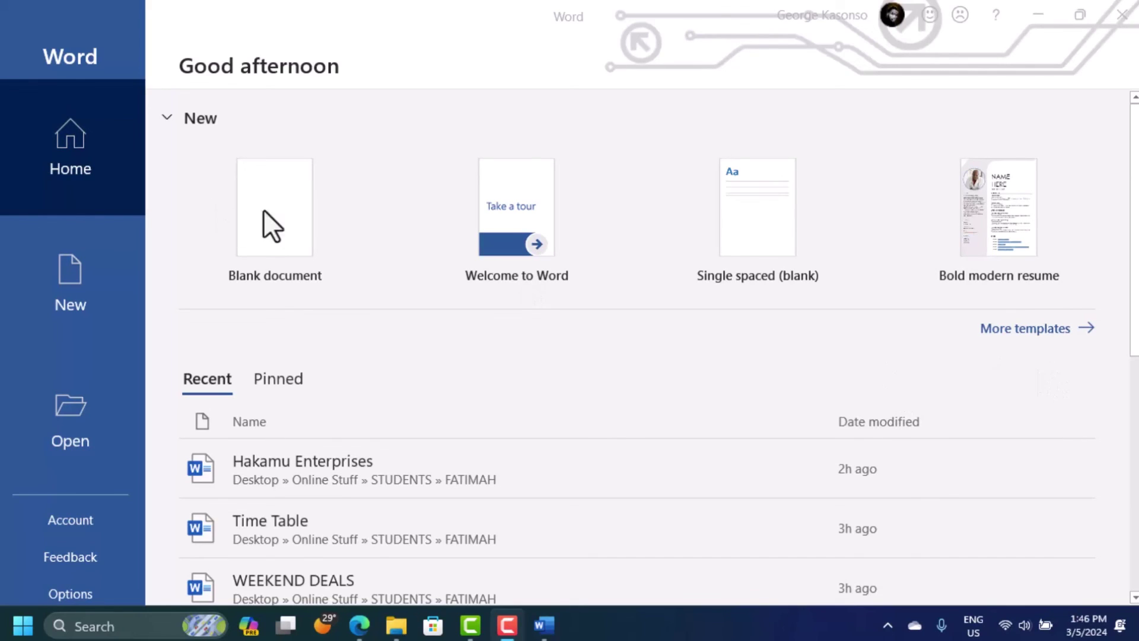
Step: Start a blank document and type the test text 'Jshflkjdlg' and 'dfbgdjfhb' on two lines
click(243, 224)
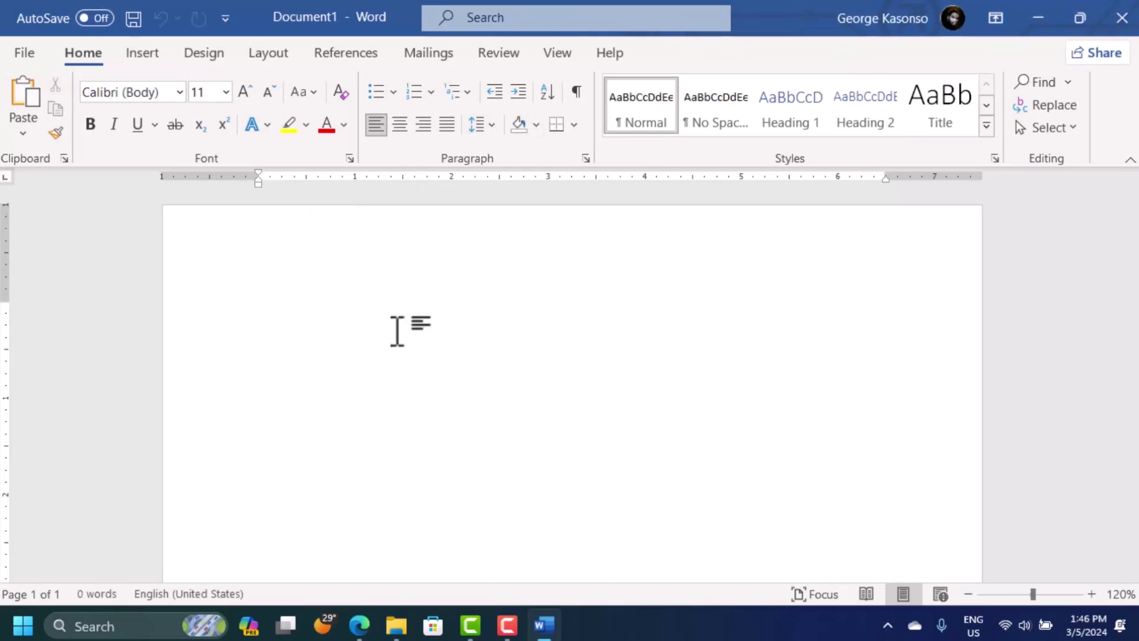
scroll(573, 386, down, 1)
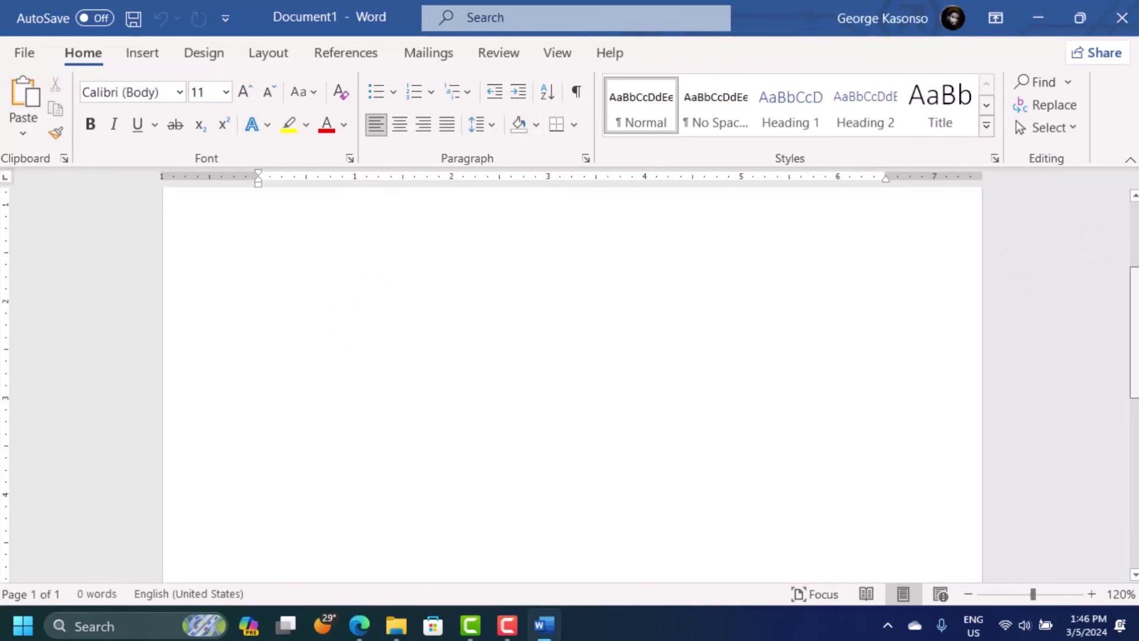
scroll(621, 253, up, 1)
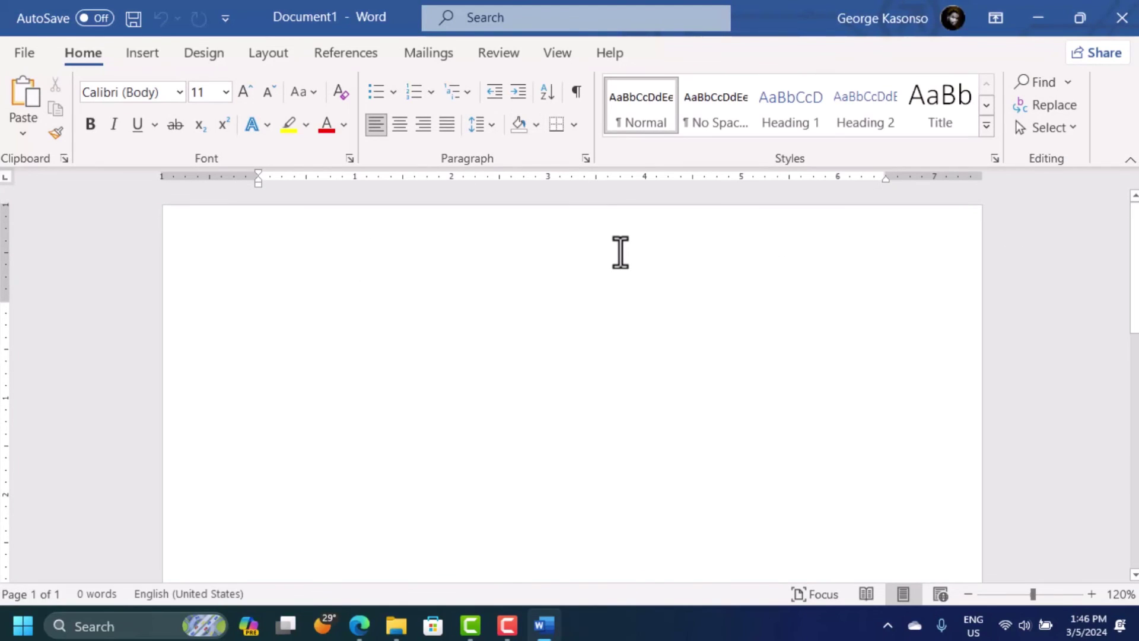
text(Jshflkjdlg)
key(Return)
text(dfbgdjfhbj)
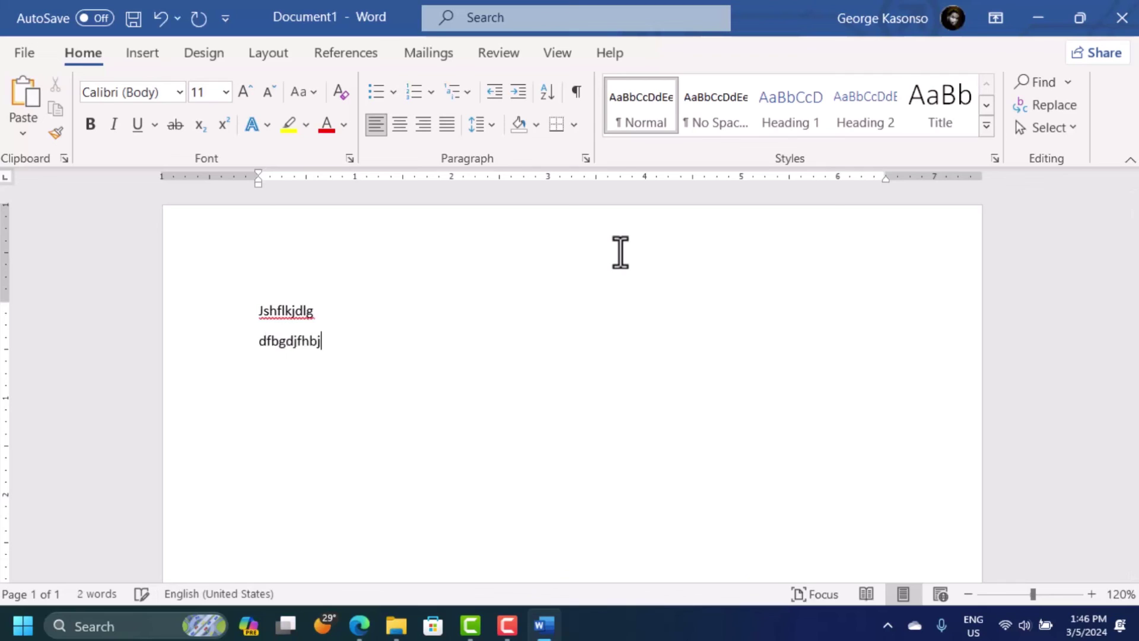